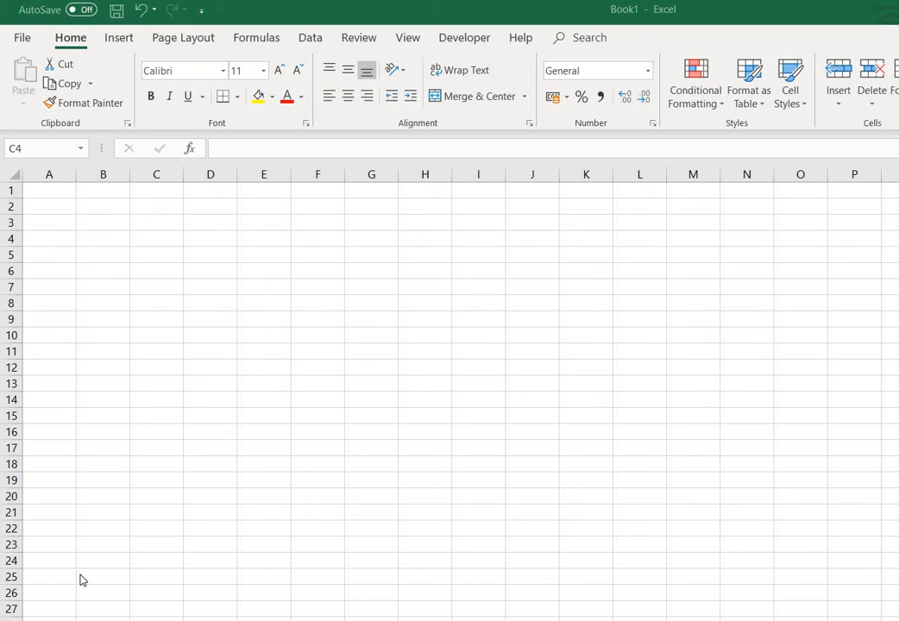
Enter the headers ID, COUNTRY and SALES in C4:E4
left_click(155, 236)
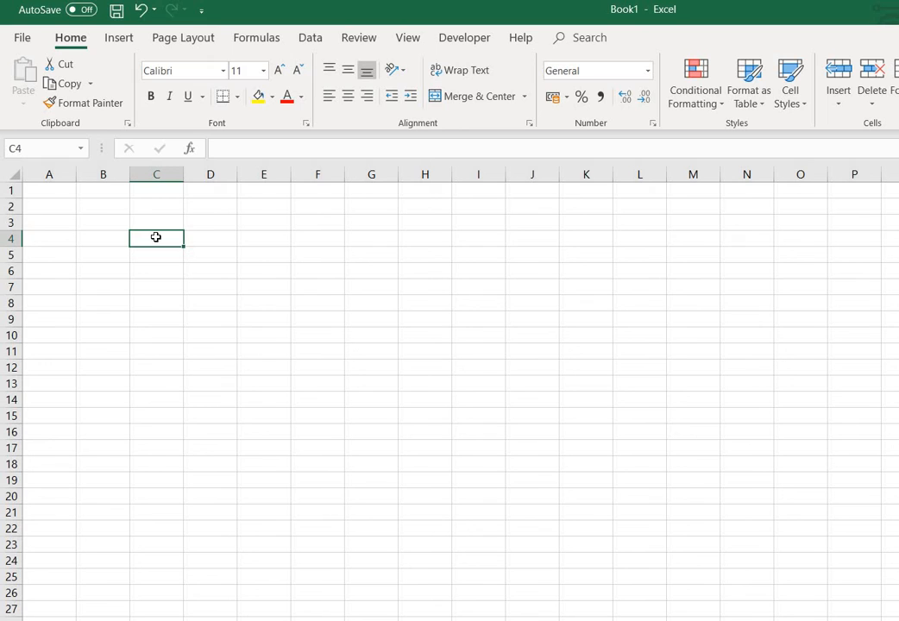
type("id")
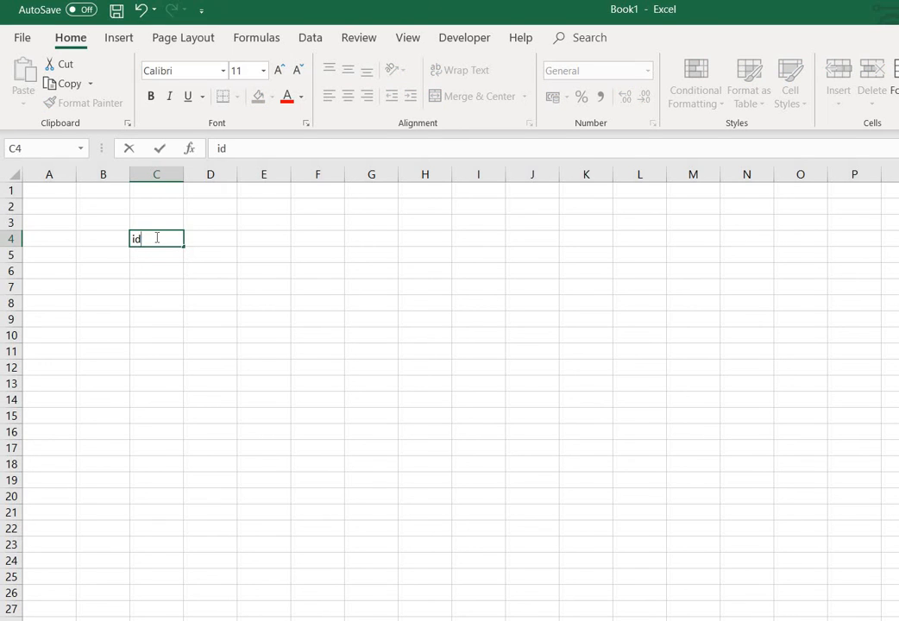
key("BackSpace")
key("BackSpace")
type("ID")
left_click(224, 239)
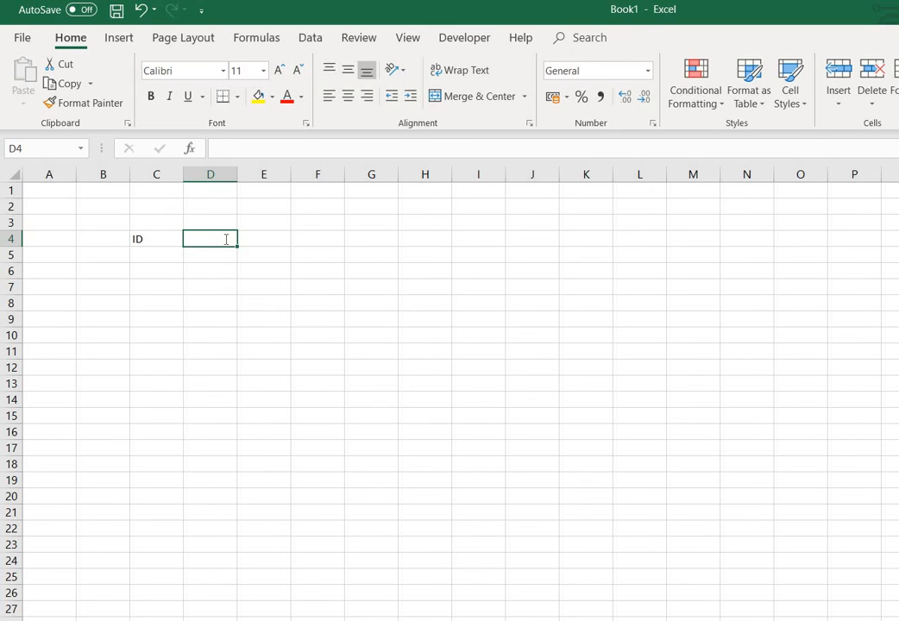
type("COUNTRY")
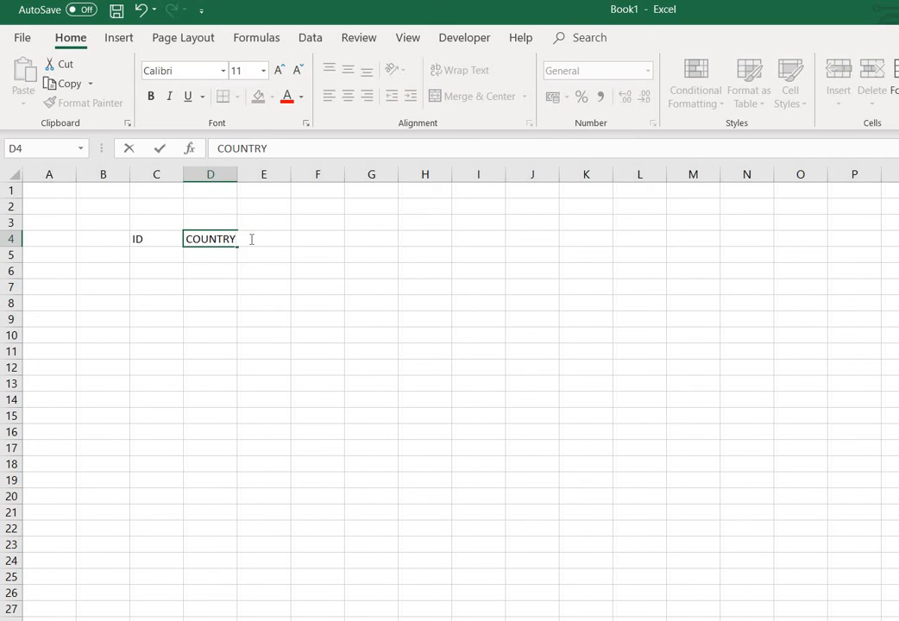
left_click(288, 291)
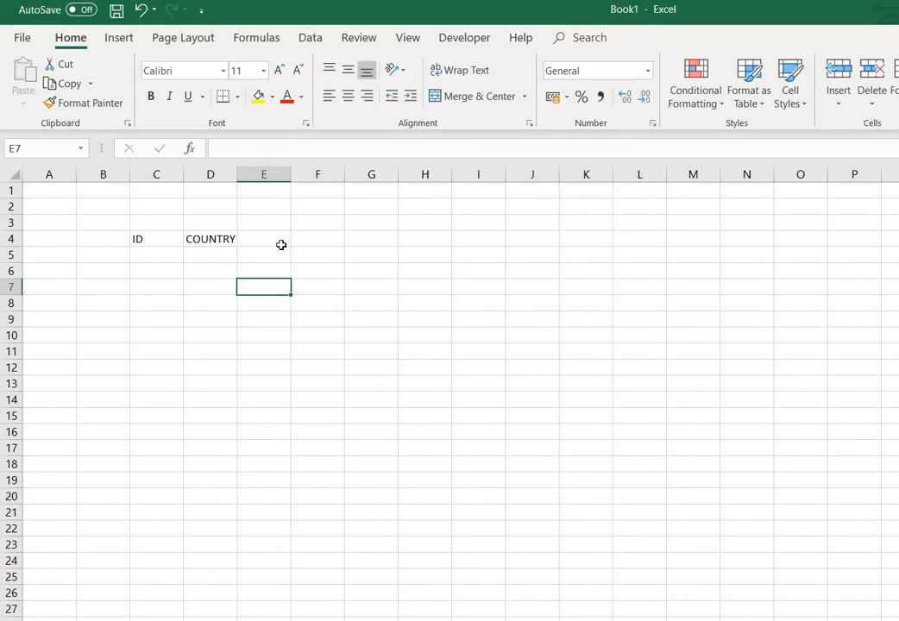
left_click(282, 244)
type("SSALES")
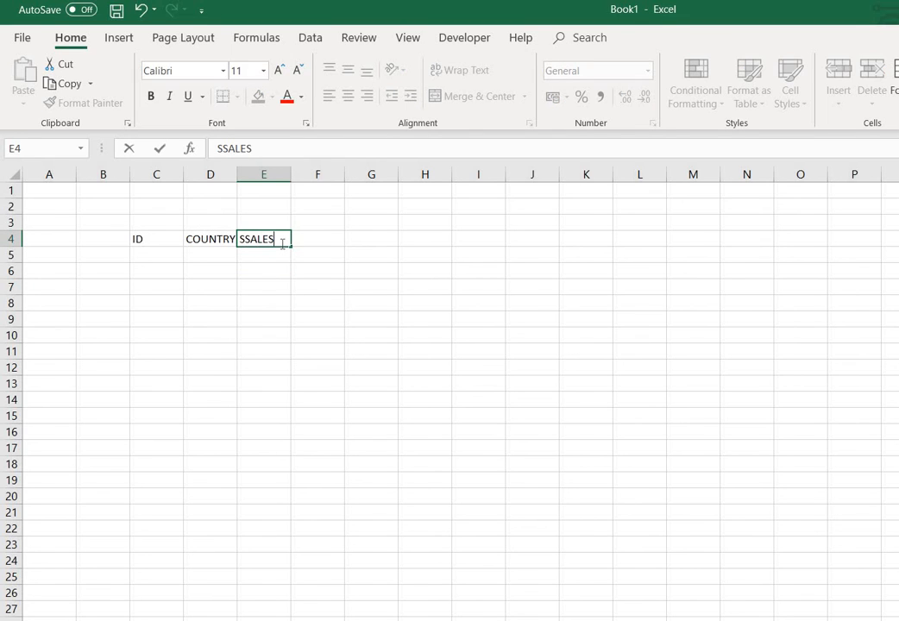
key("BackSpace")
key("BackSpace")
key("BackSpace")
key("BackSpace")
key("BackSpace")
type("ALES")
left_click(167, 254)
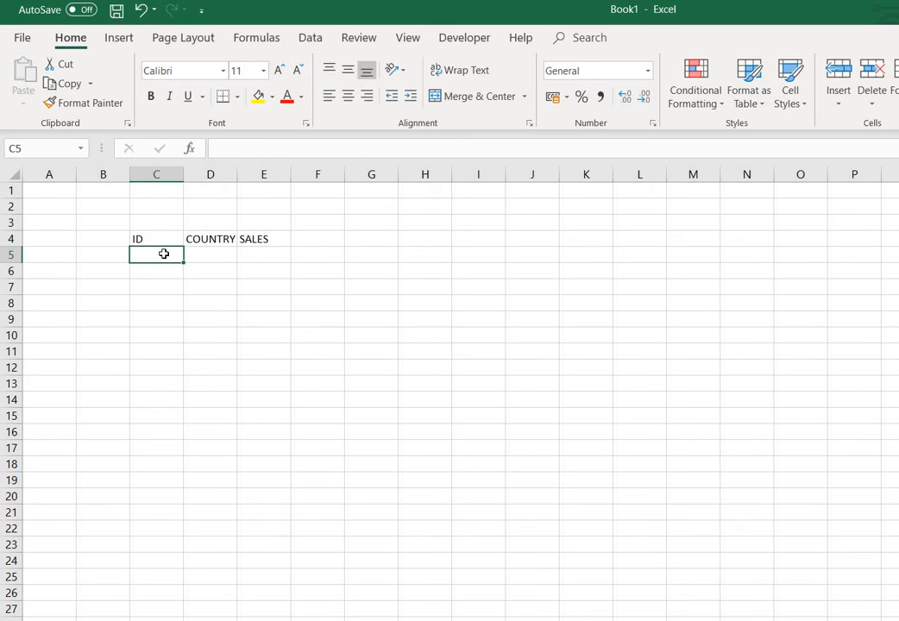
Fill the ID column C5:C7 with 1, 2 and 3
type("1")
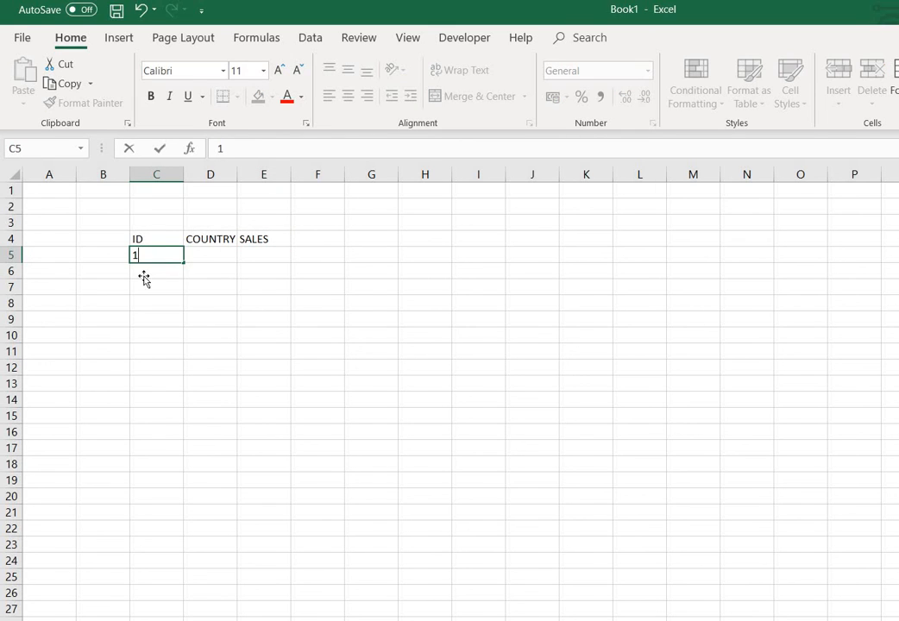
left_click(144, 274)
type("2")
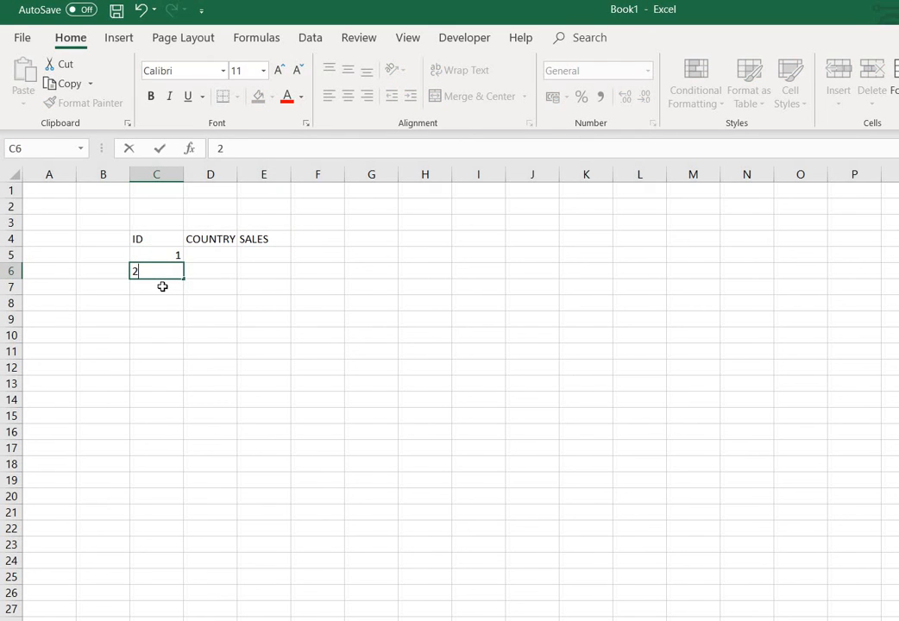
left_click(162, 286)
type("3")
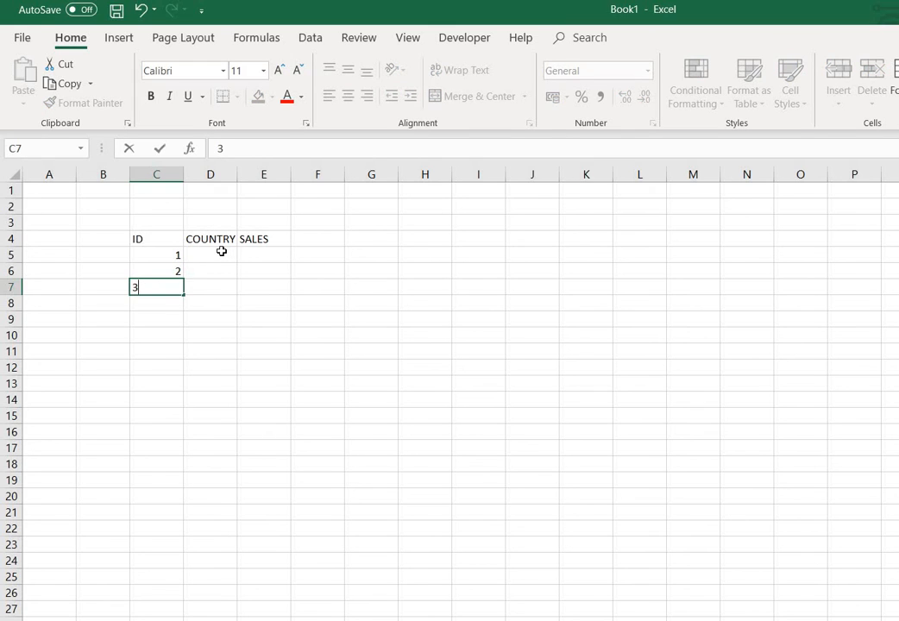
left_click(222, 251)
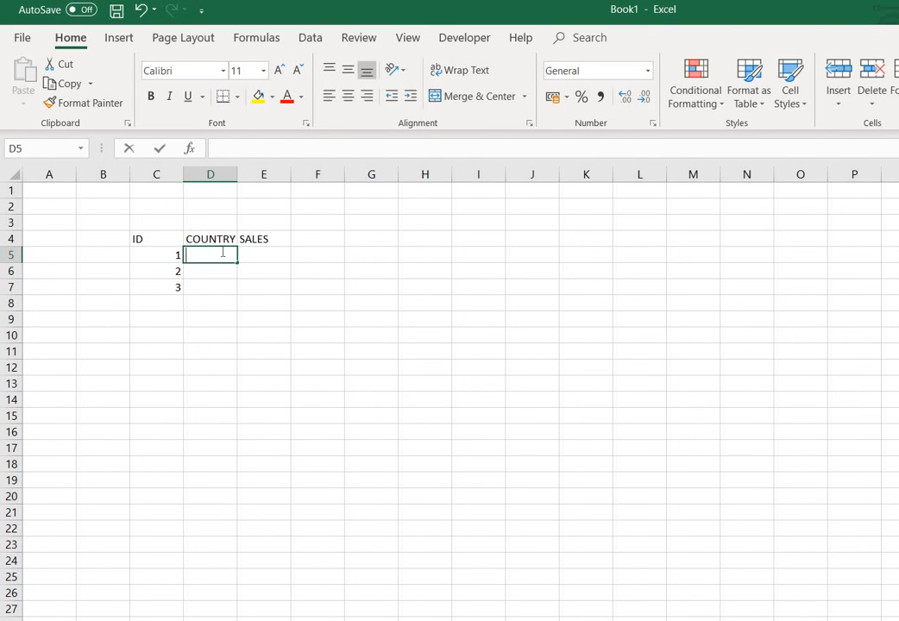
Fill the COUNTRY column D5:D7 with USA, UK and AUS
type("USA")
left_click(214, 272)
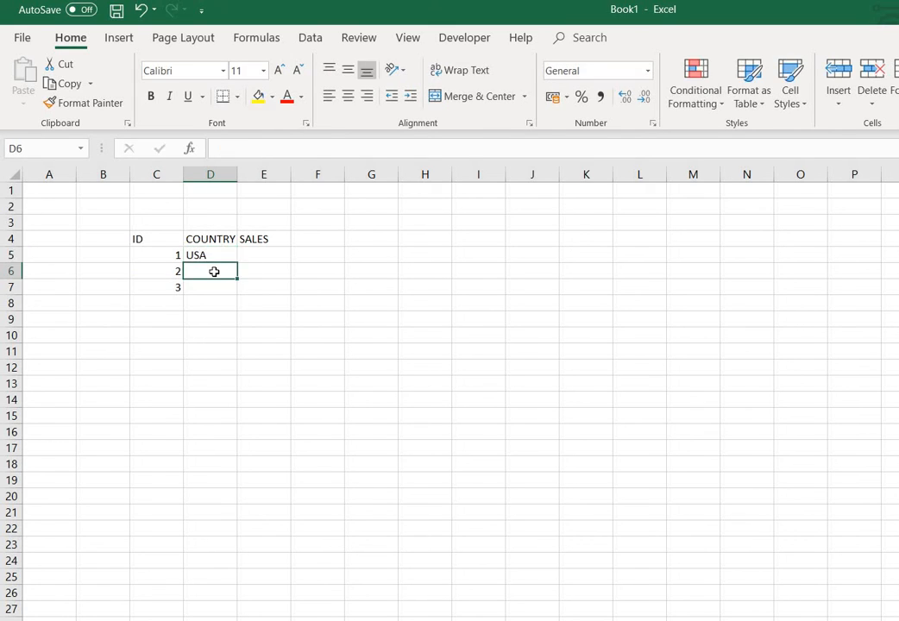
type("UK")
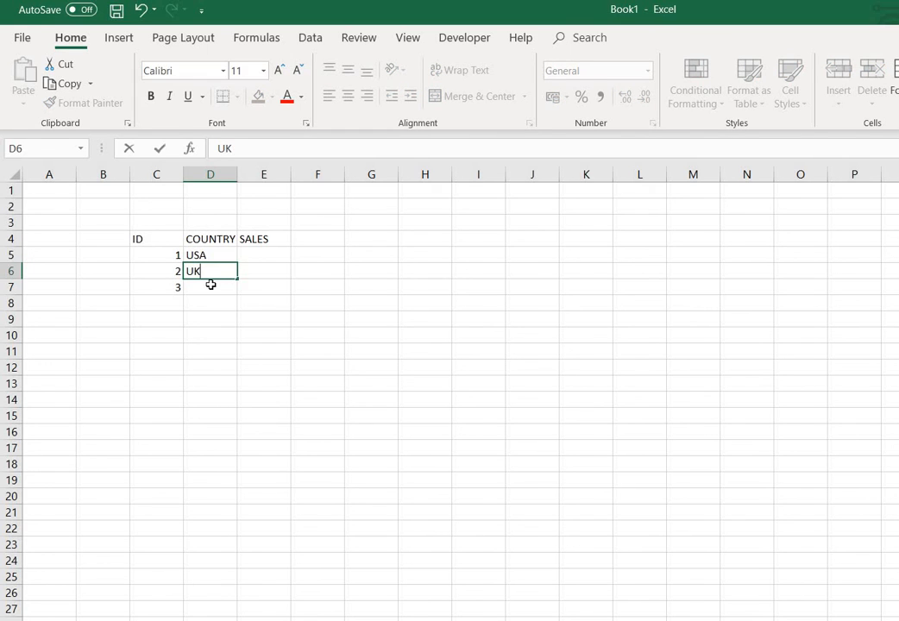
left_click(210, 284)
type("AUS")
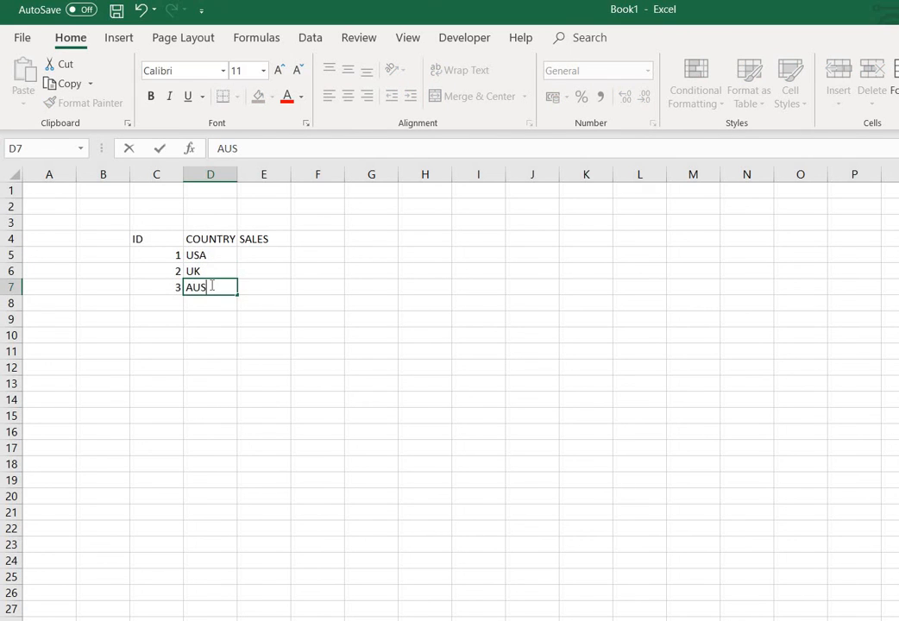
left_click(265, 257)
Fill the SALES column E5:E7 with 100, 50 and 20
type("100")
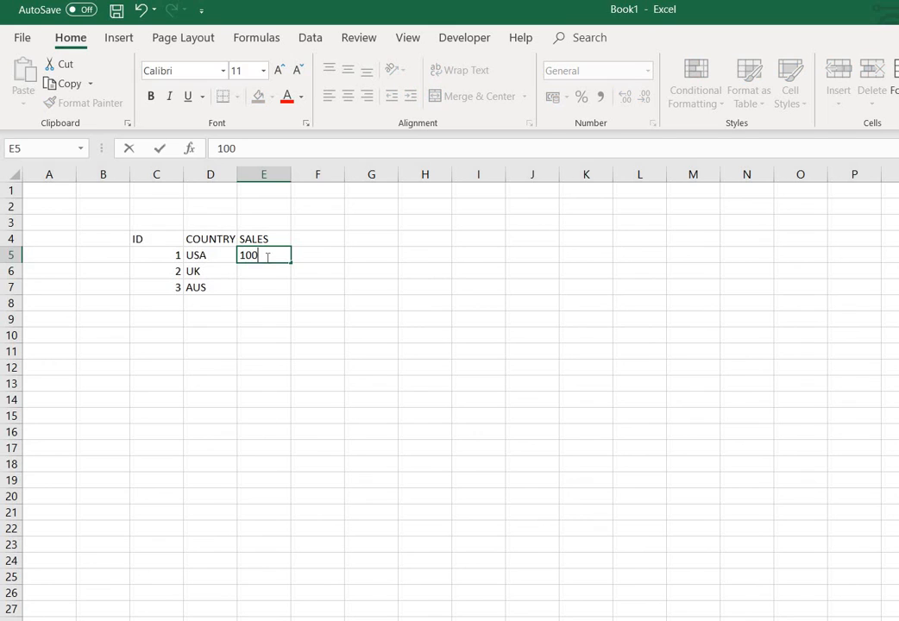
left_click(258, 270)
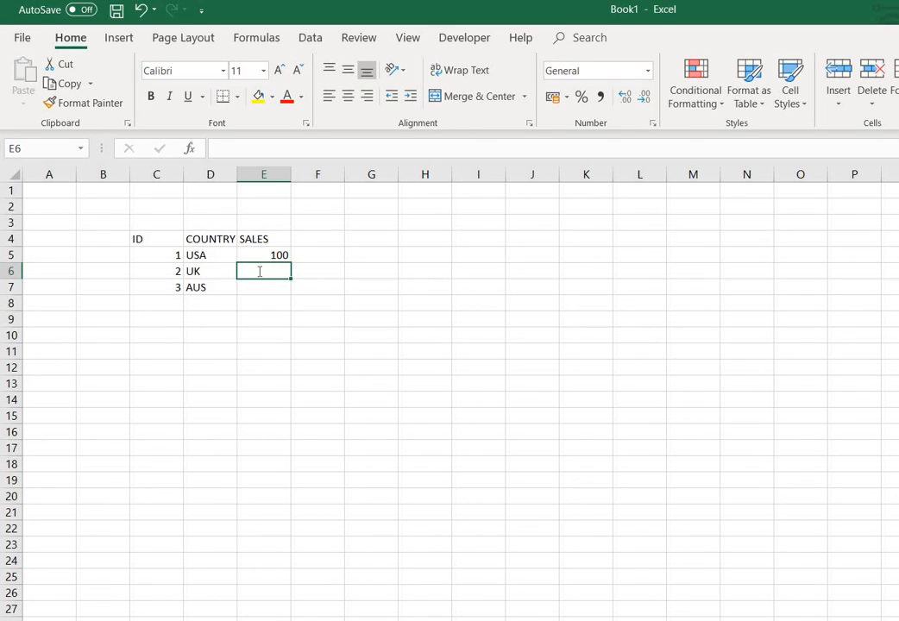
type("50")
left_click(266, 293)
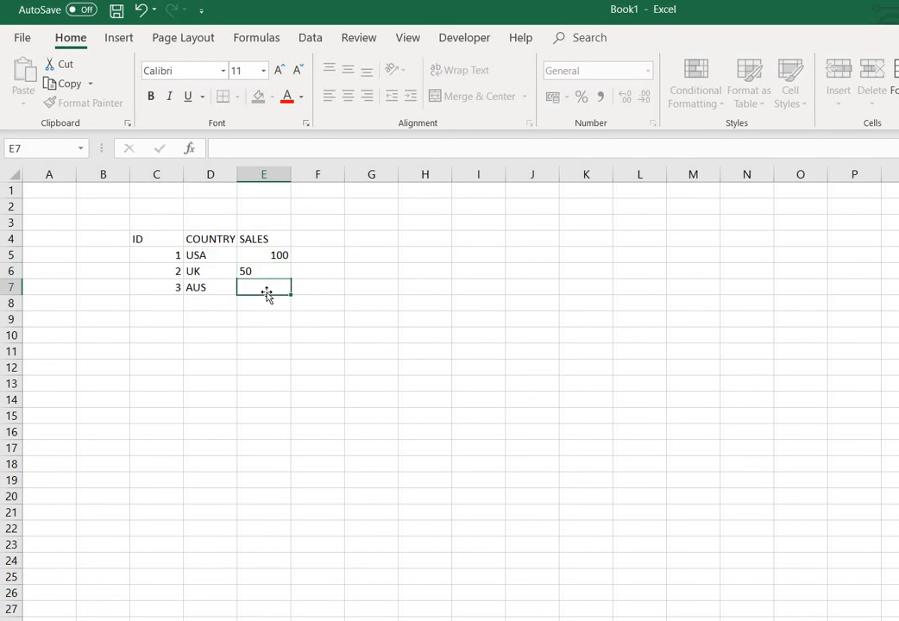
type("20")
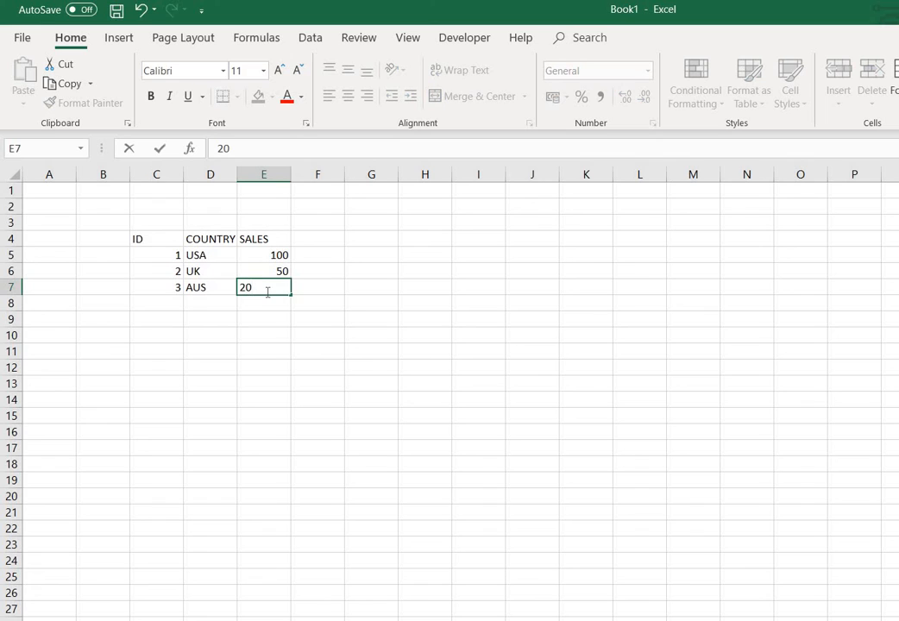
left_click(389, 346)
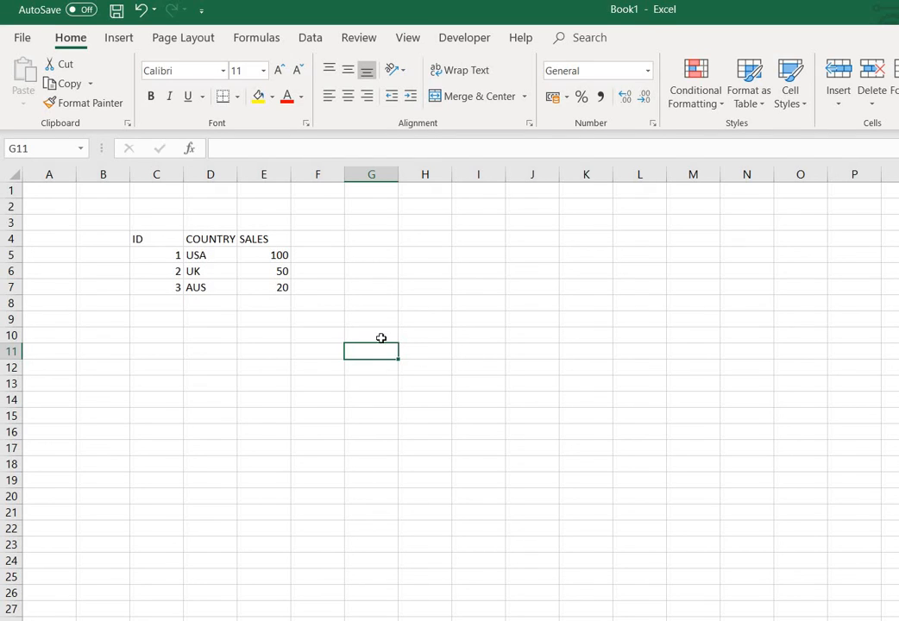
Point out the first ID value in C5 and its sales value 100 in E5
left_click(168, 256)
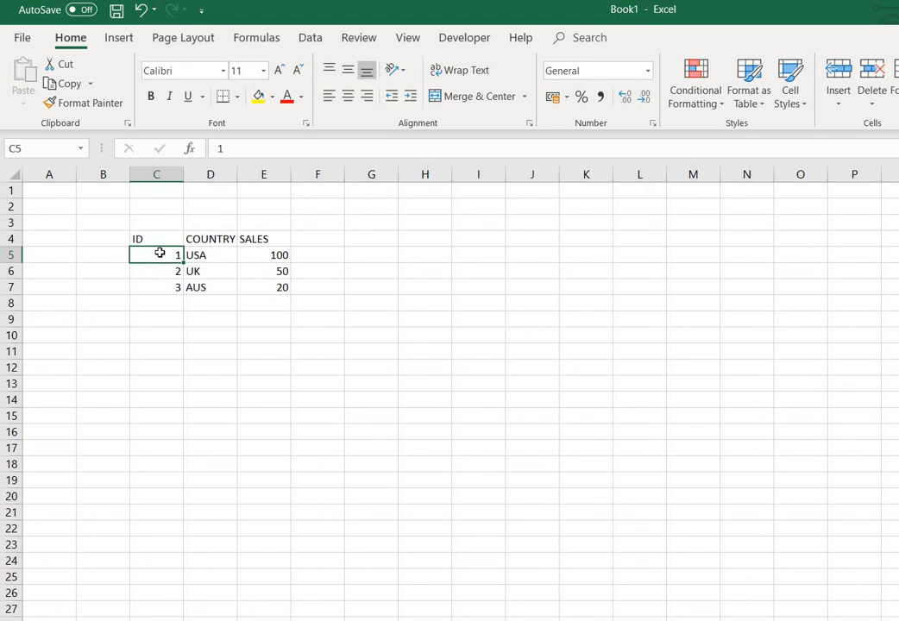
left_click(280, 256)
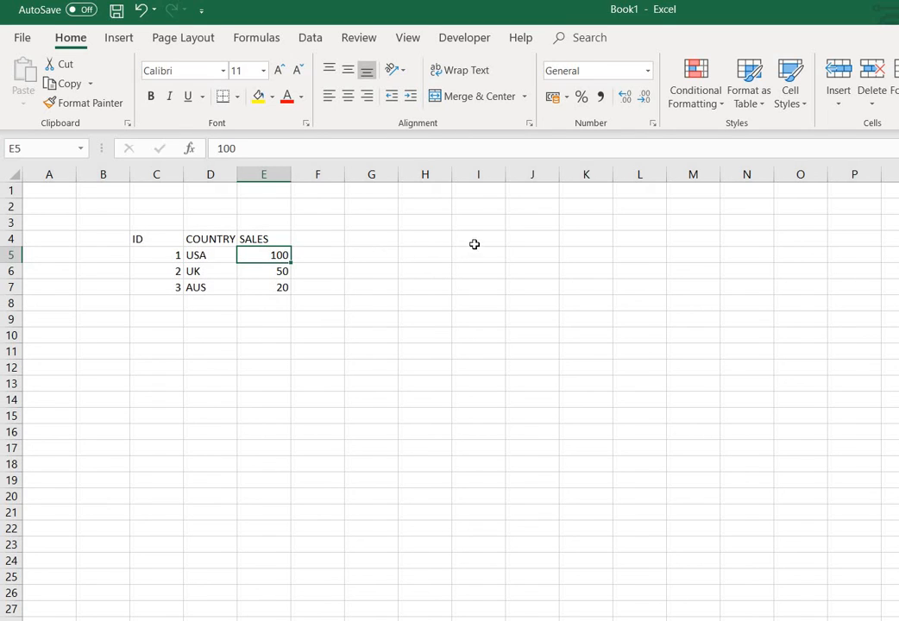
left_click(425, 222)
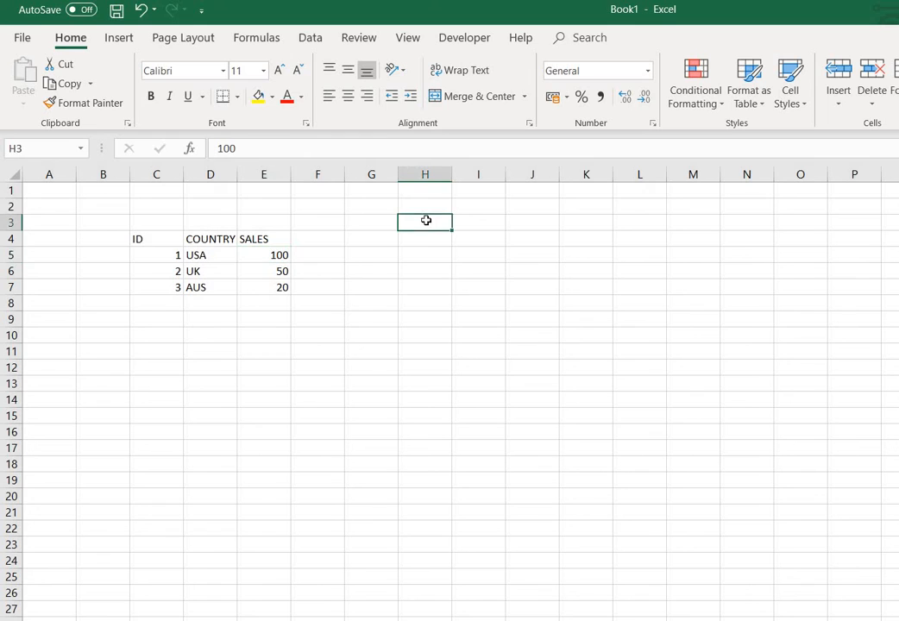
Put the label ID in I5 and begin typing SALES in I6
left_click(475, 256)
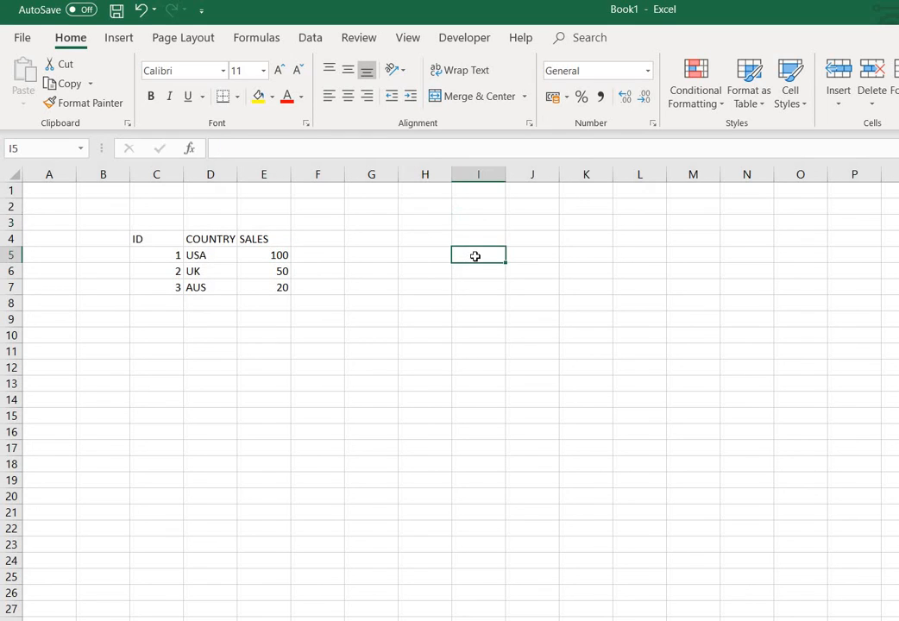
type("ID")
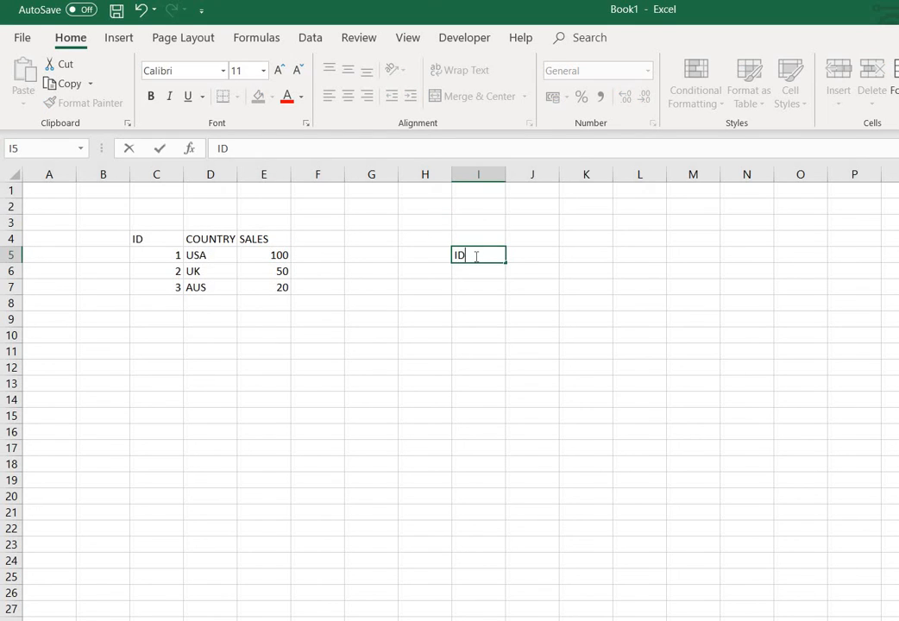
key("Return")
type("SALE")
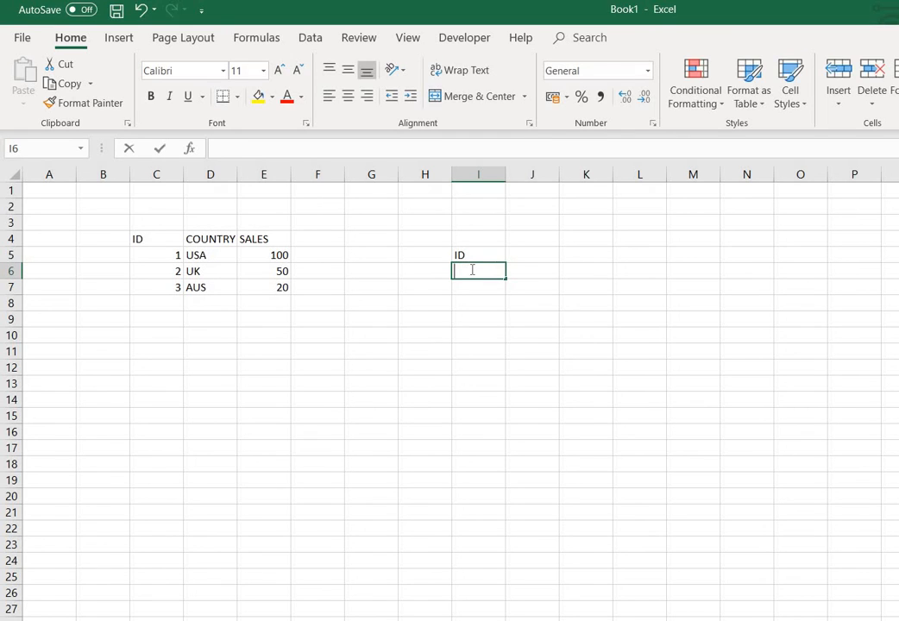
type("S")
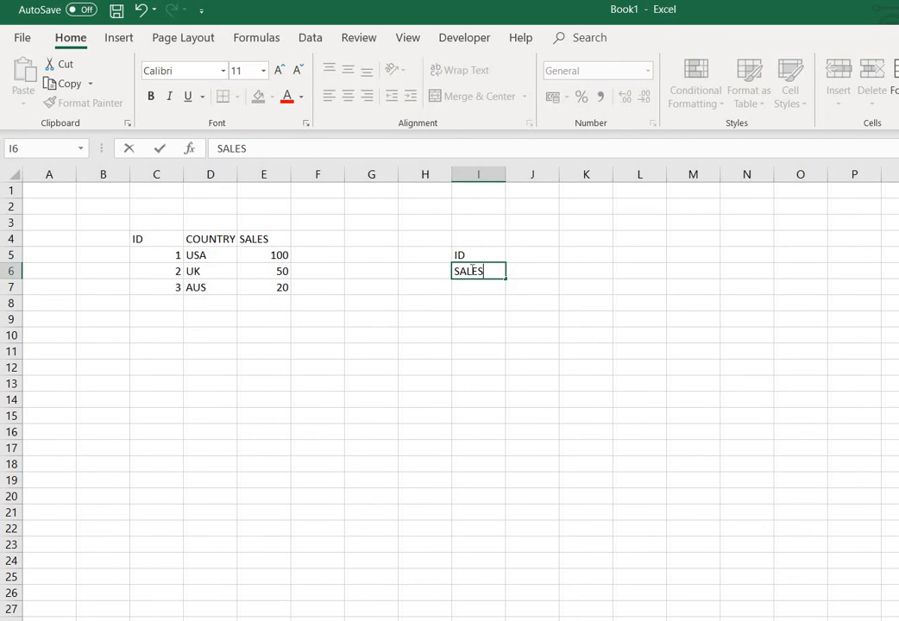
Commit the SALES label in I6, check it, then select J6 for the formula
left_click(529, 271)
left_click(475, 276)
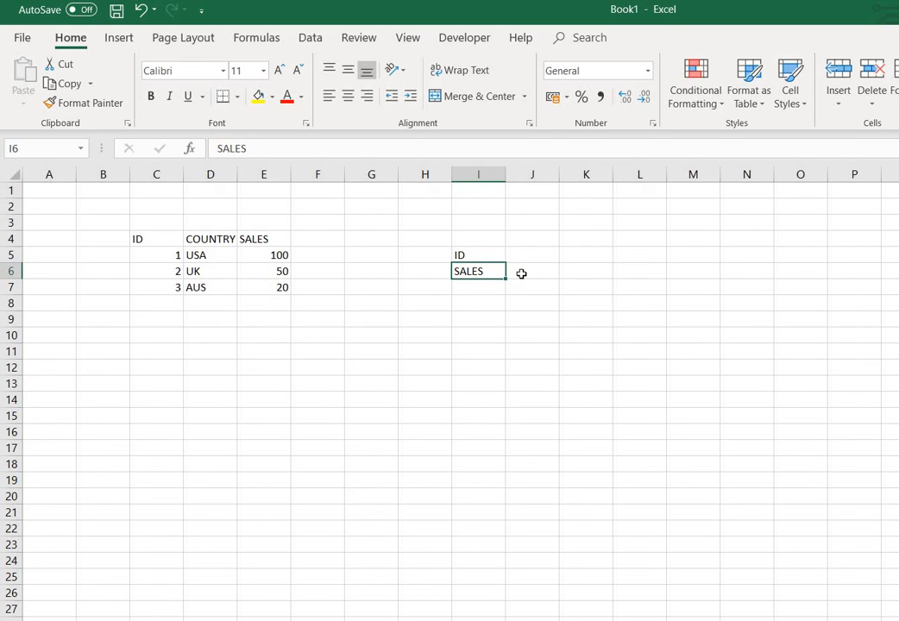
left_click(522, 273)
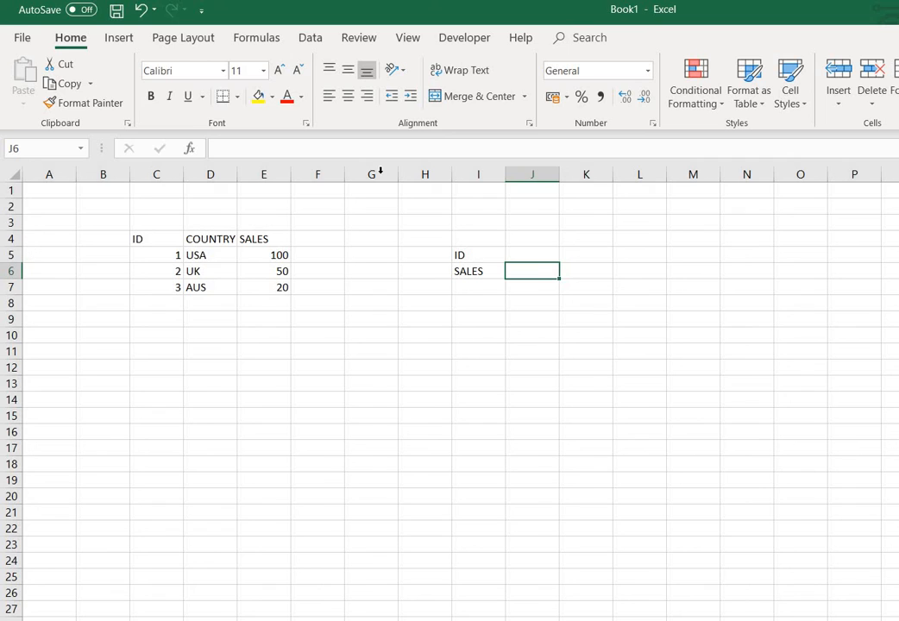
Begin J6's formula as =VLOOKUP(J5, using J5 as the lookup value
left_click(273, 141)
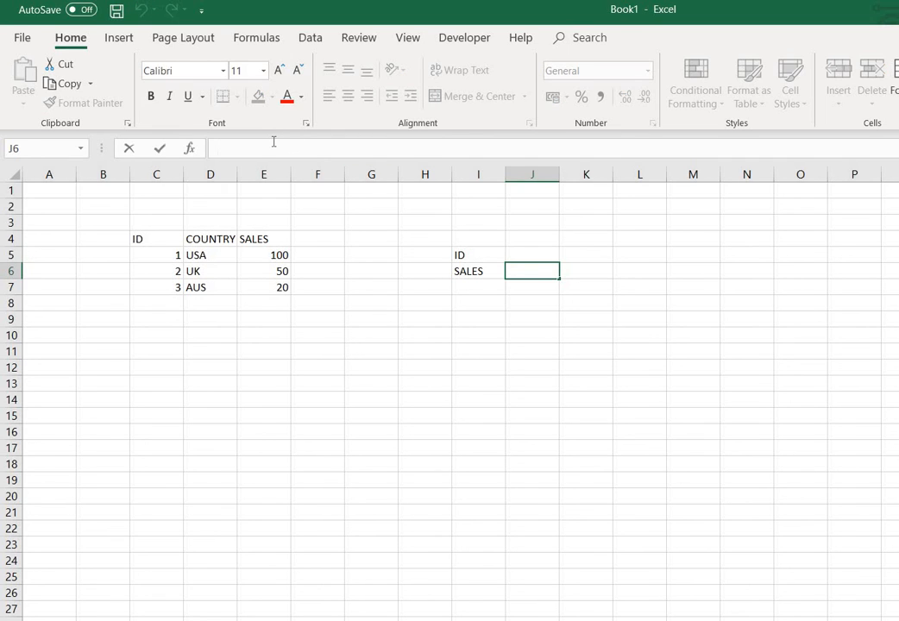
type("=")
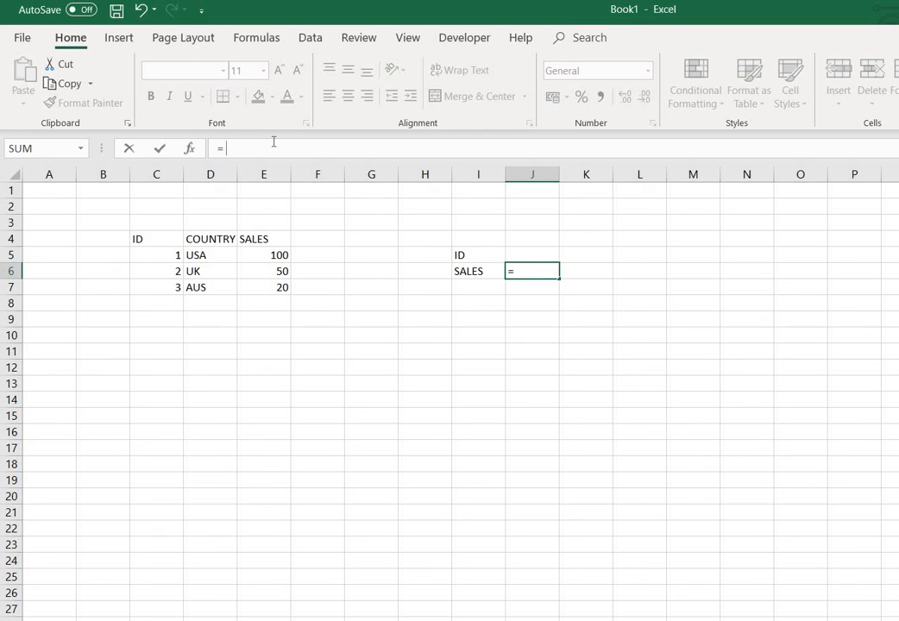
type(" VLO")
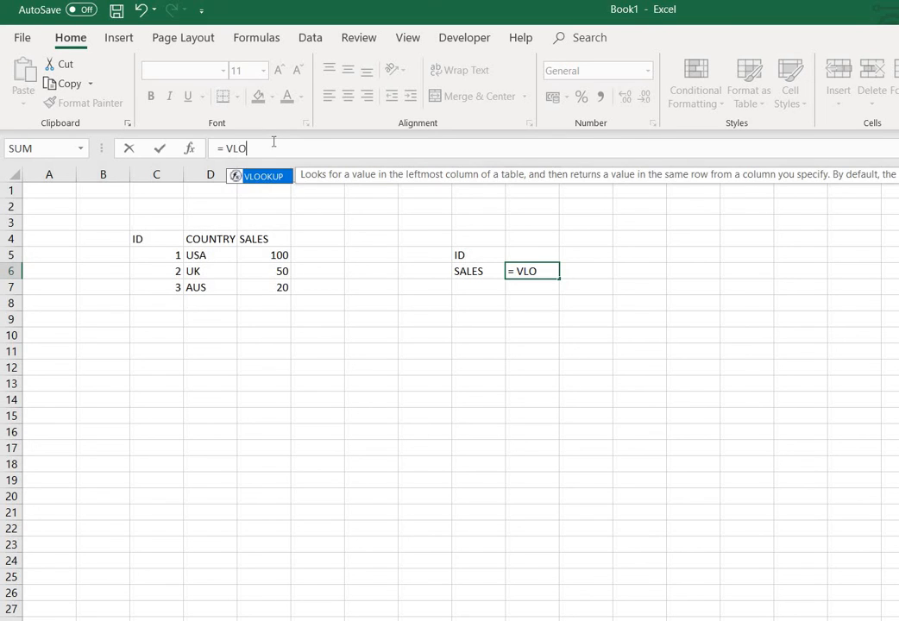
type("OKUP")
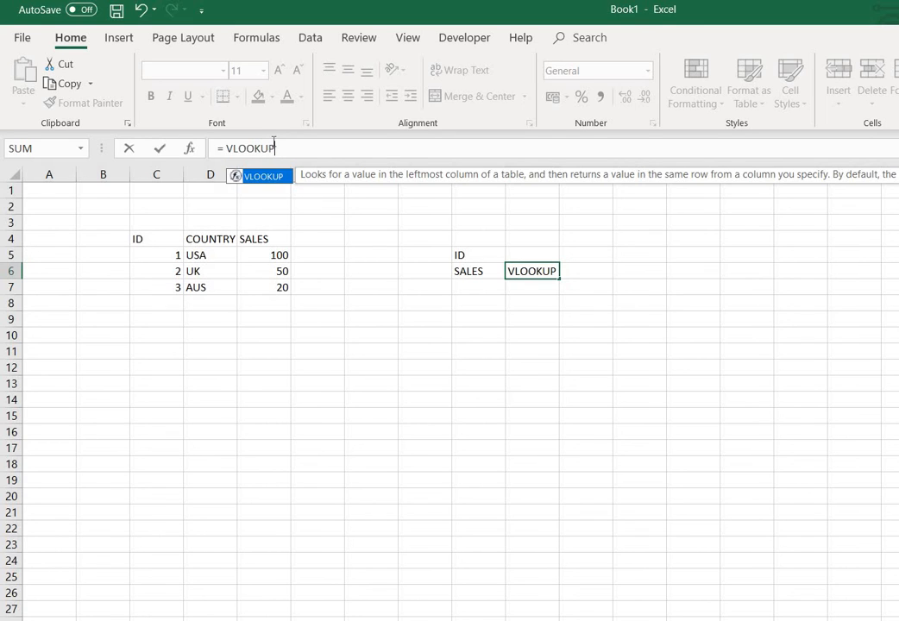
type("(")
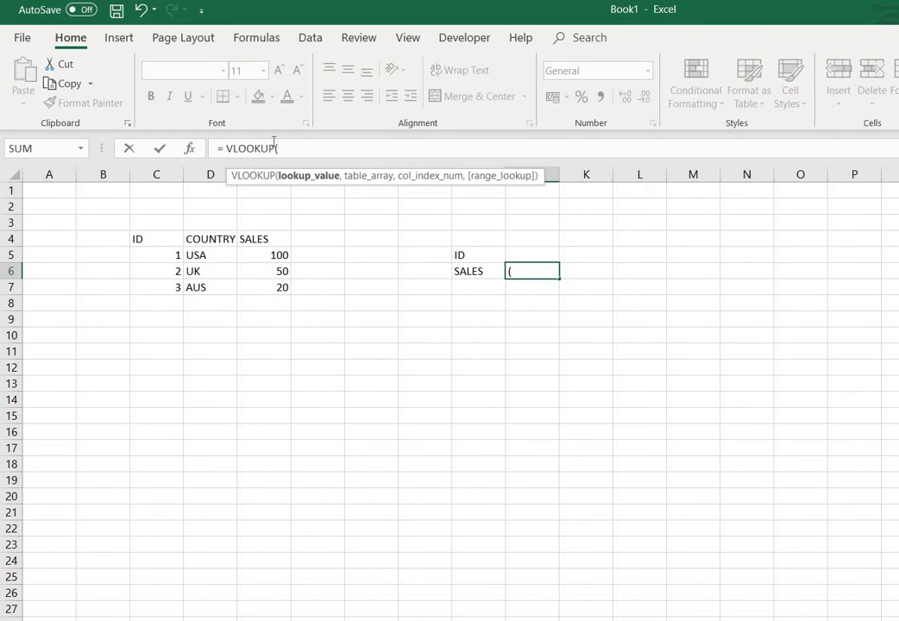
left_click(526, 253)
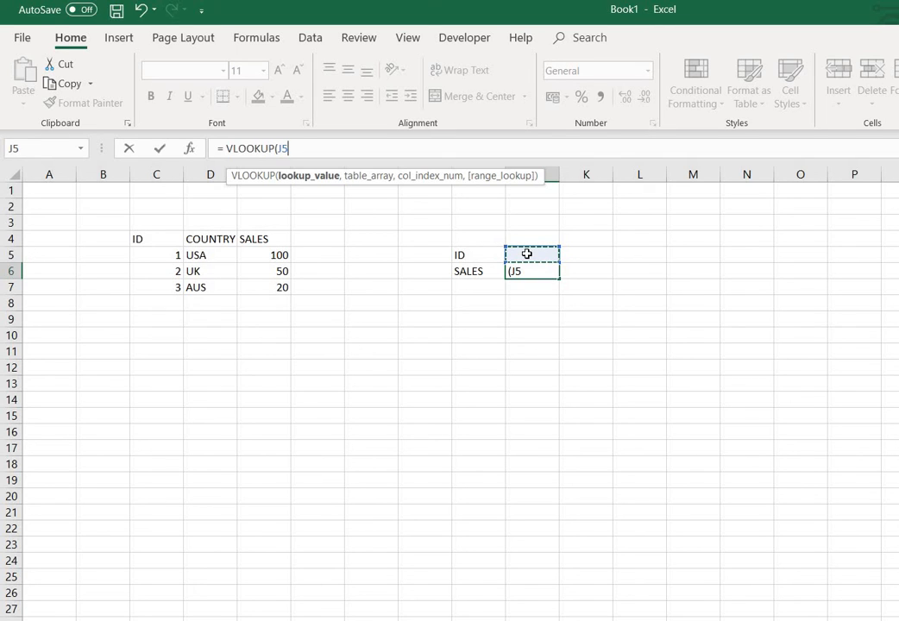
type(",")
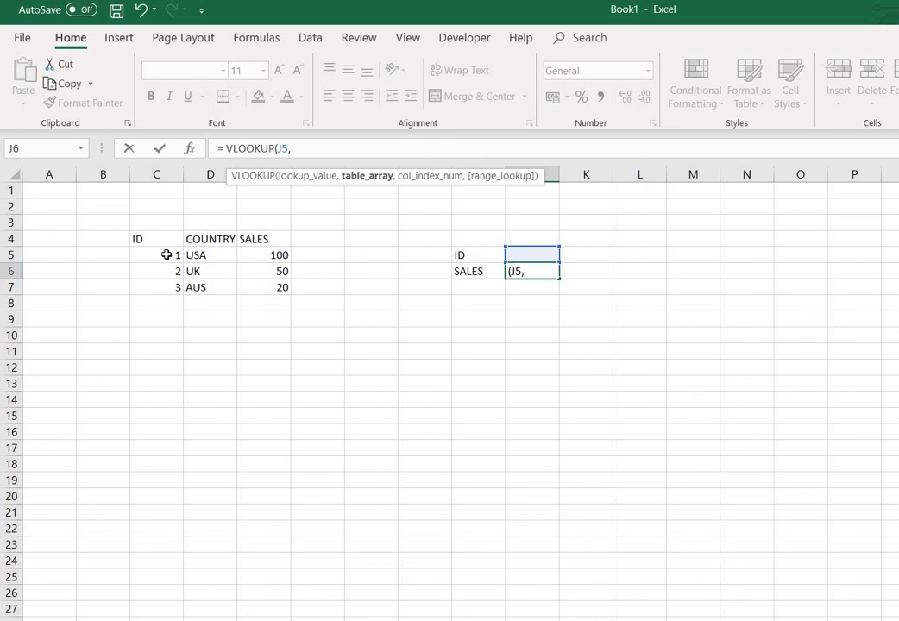
Finish the formula as =VLOOKUP(J5,C5:E7,3,FALSE) and commit it
left_click_drag(166, 254, 266, 289)
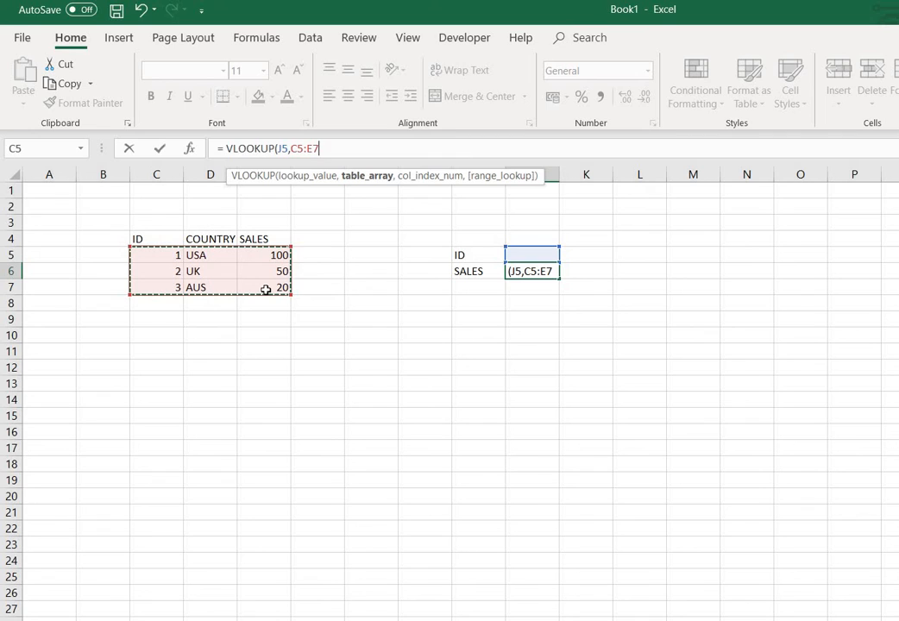
left_click(327, 147)
type(",")
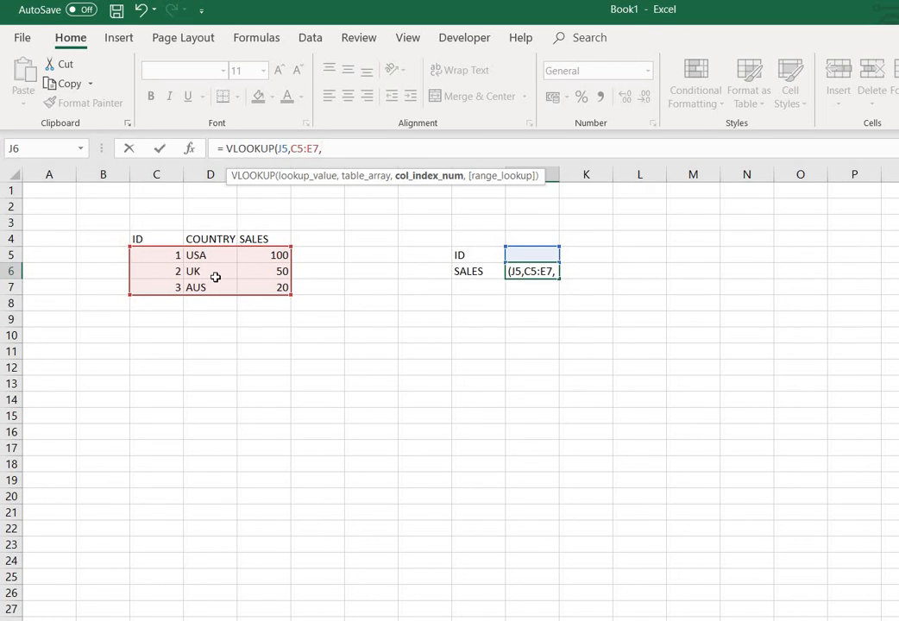
type("3")
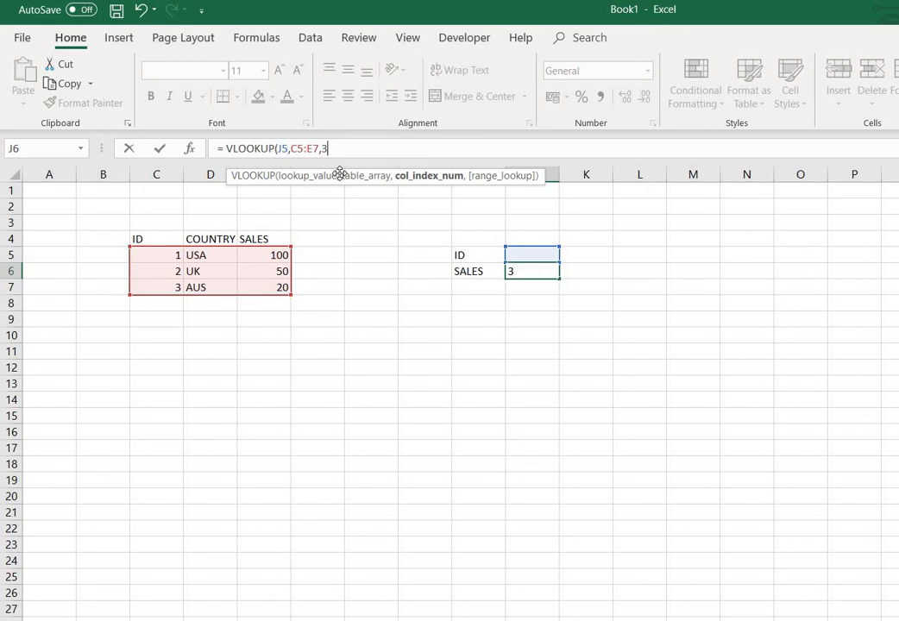
type(",")
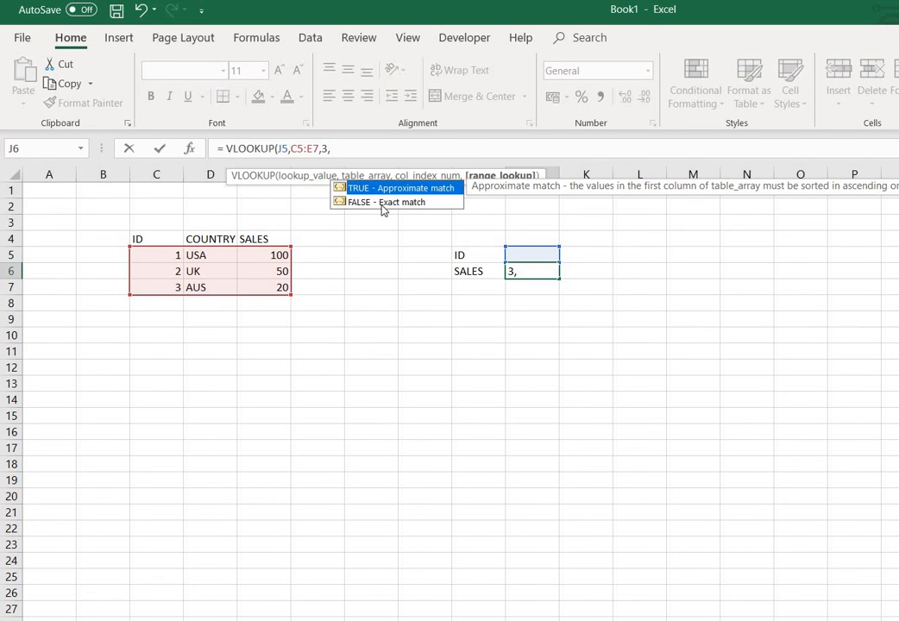
type("FALSE")
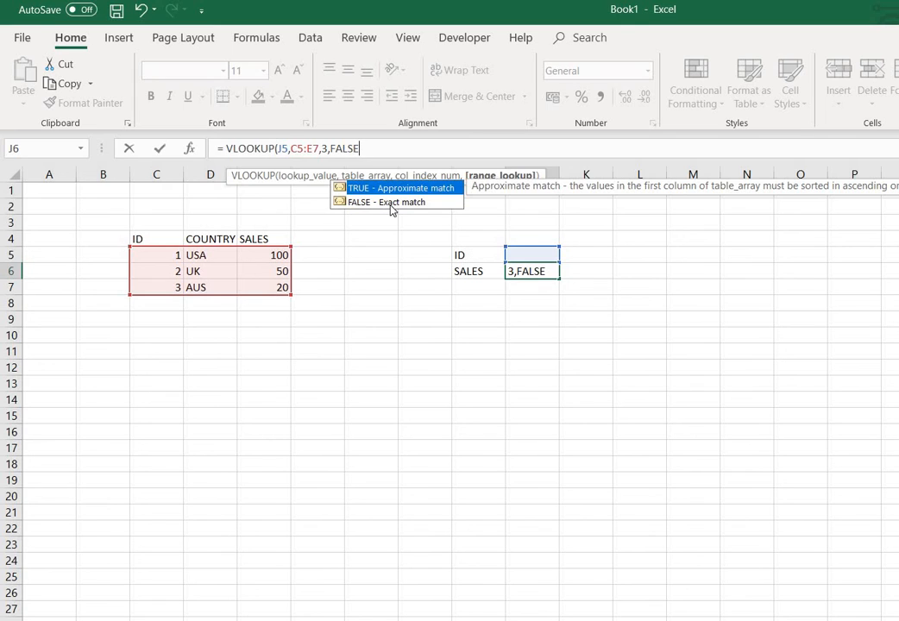
type(")")
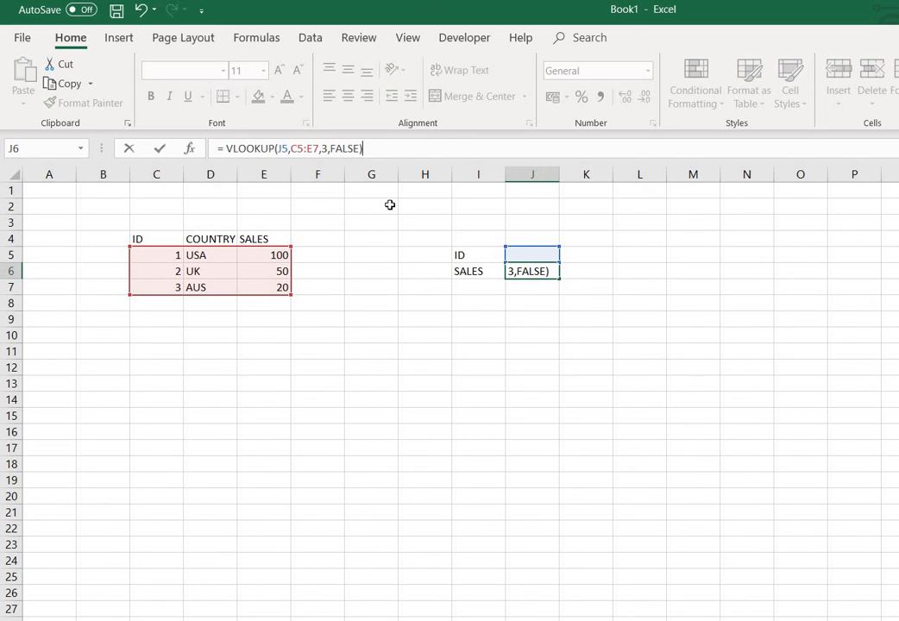
key("Return")
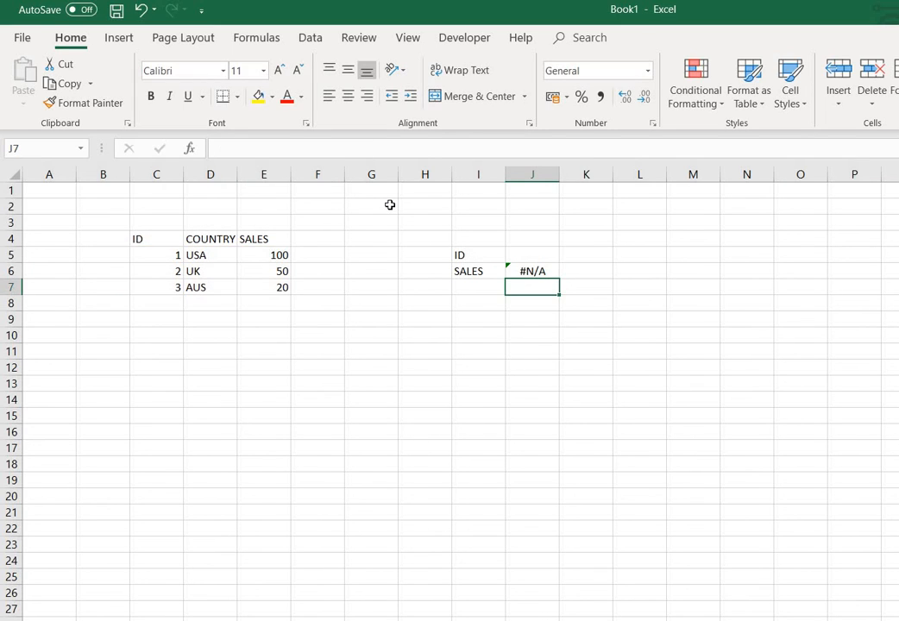
left_click(549, 271)
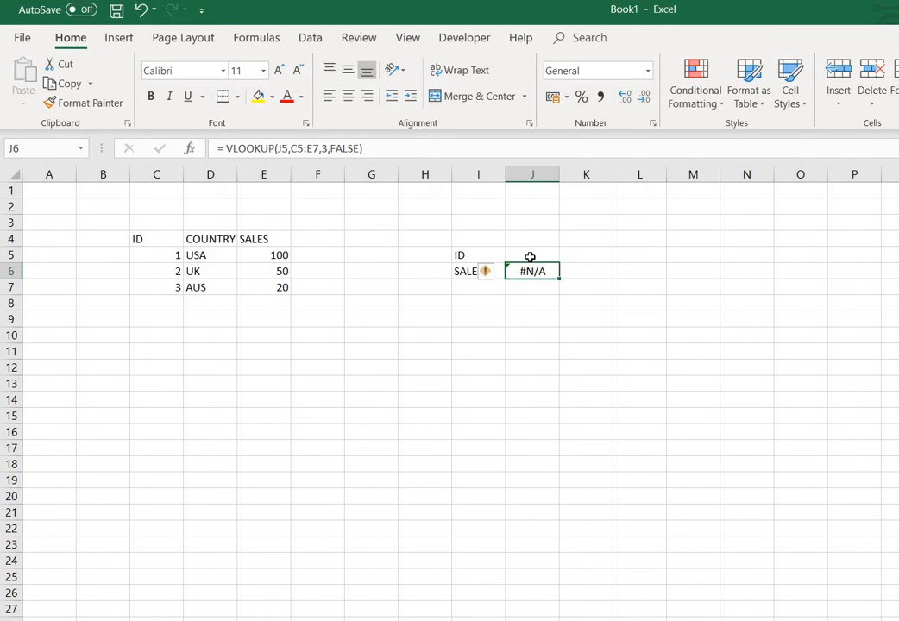
left_click(530, 256)
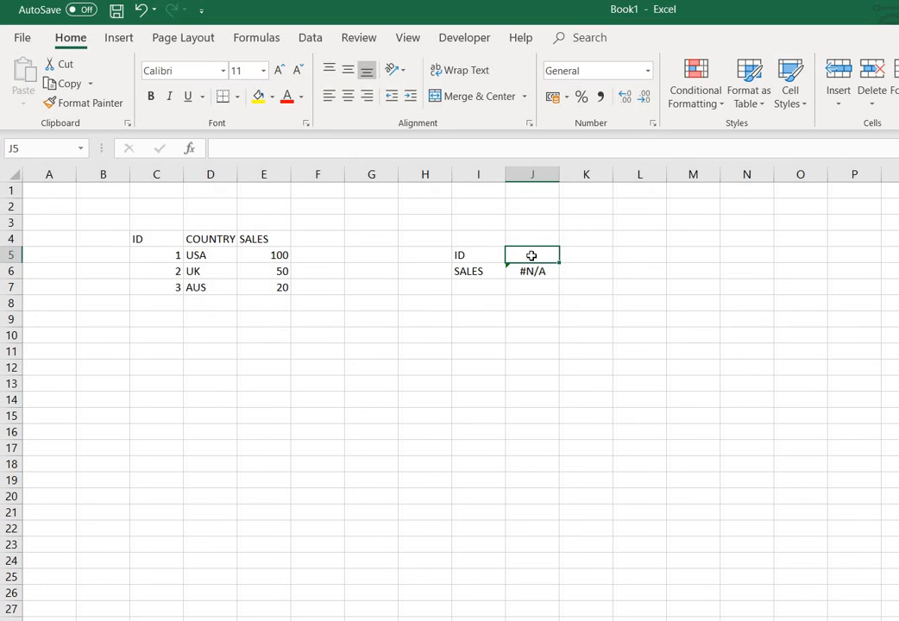
Enter IDs 2, 1 and 3 in J5 in turn, checking J6 returns 50, 100 and 20
type("2")
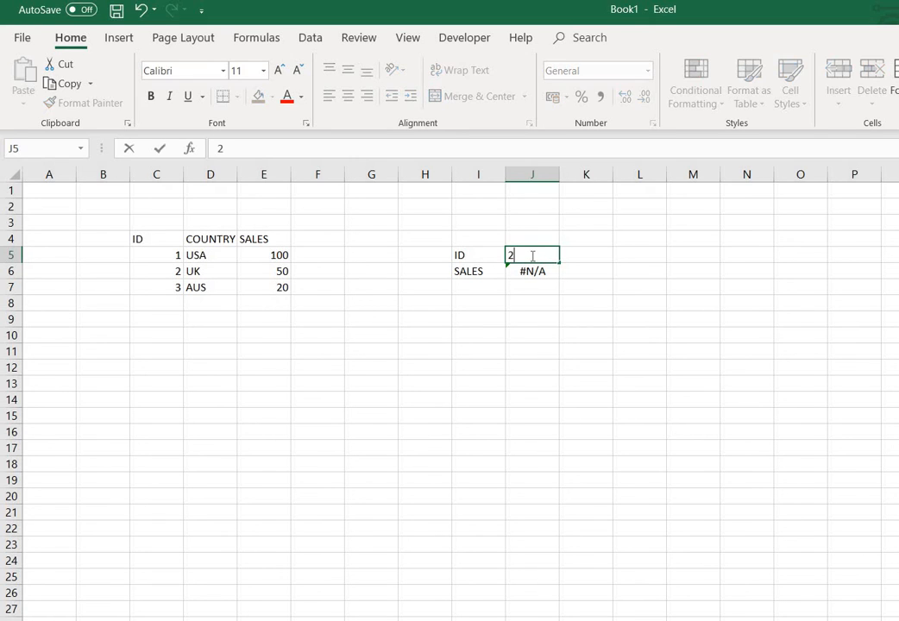
key("Return")
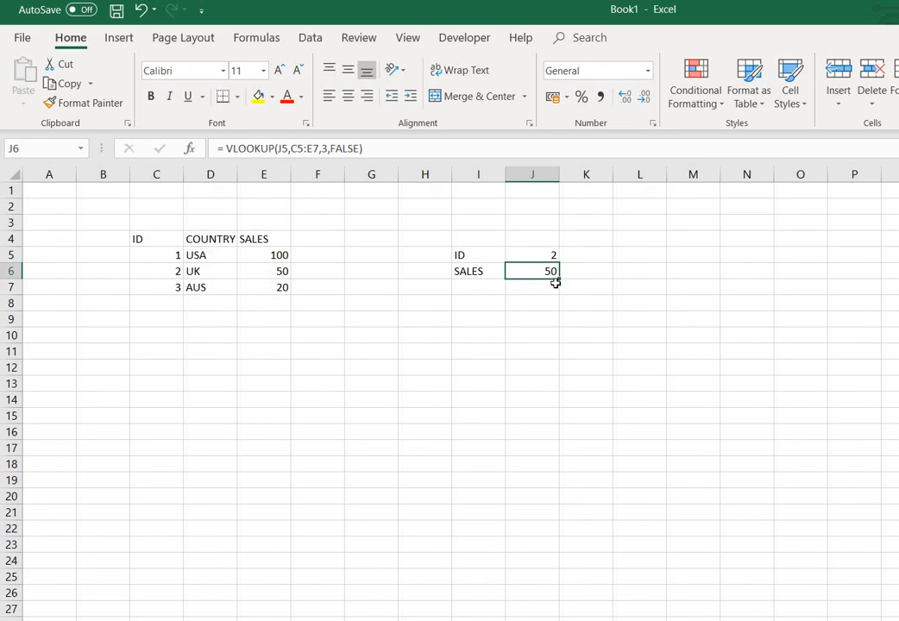
left_click(534, 256)
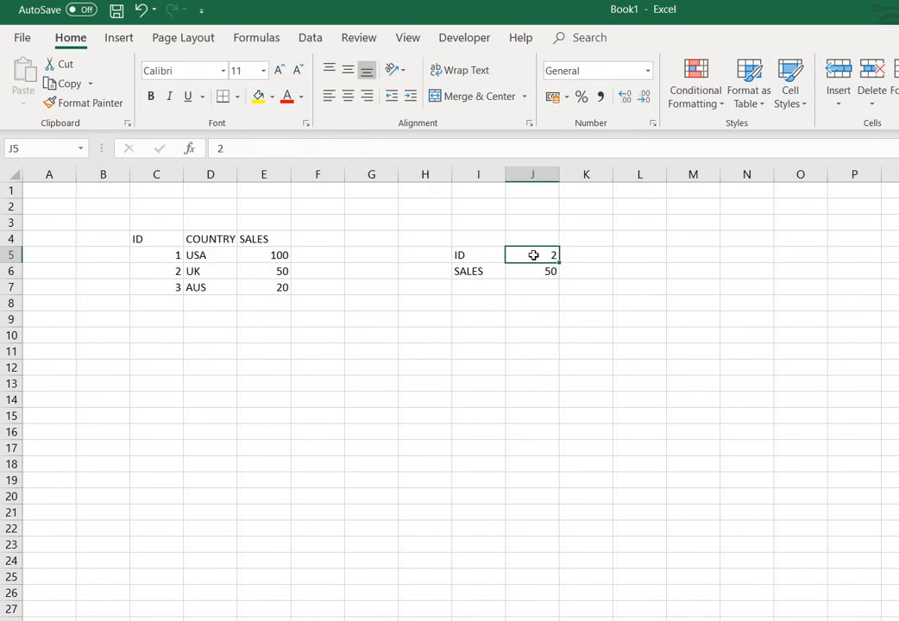
type("1")
key("Return")
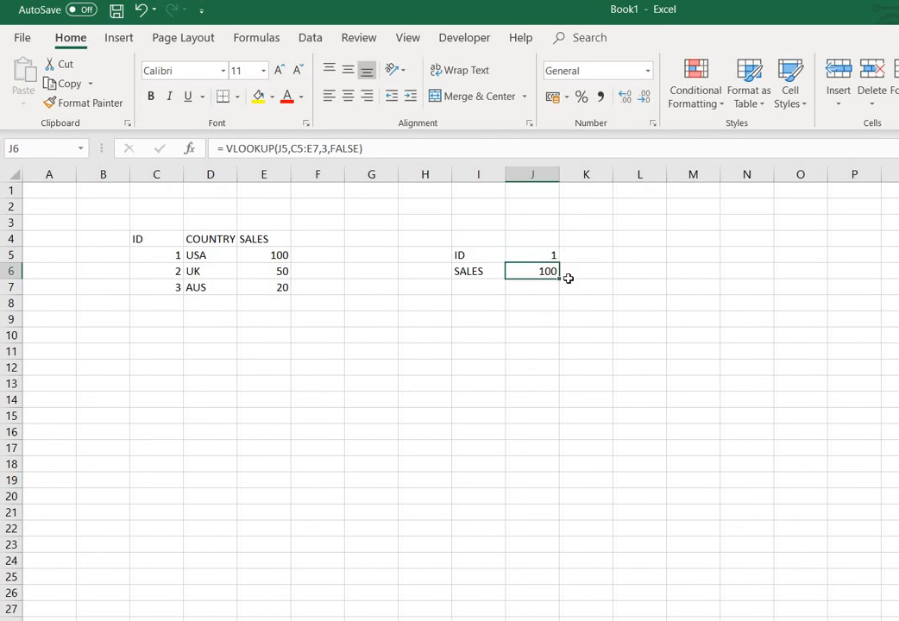
left_click(532, 254)
type("2")
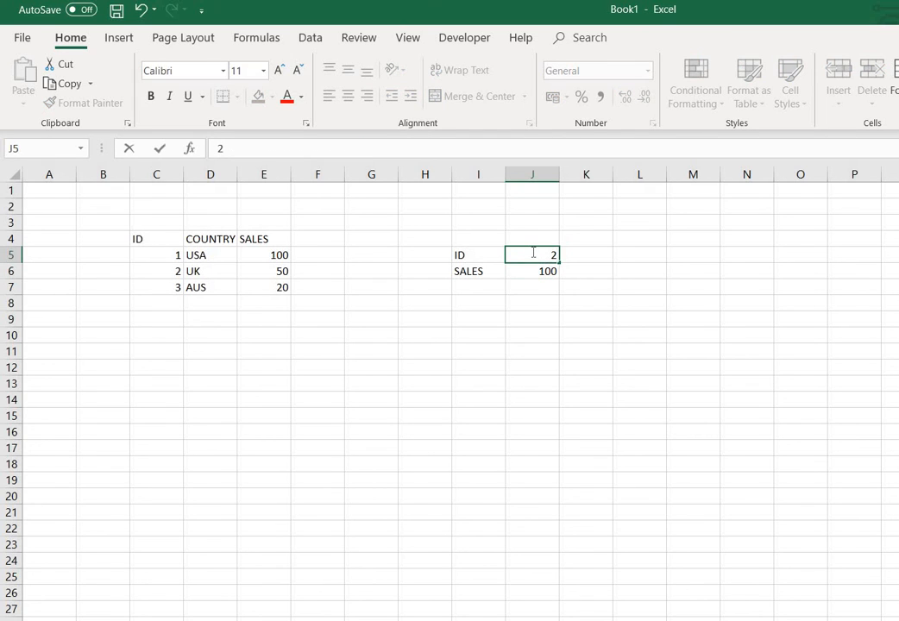
key("BackSpace")
type("3")
key("Return")
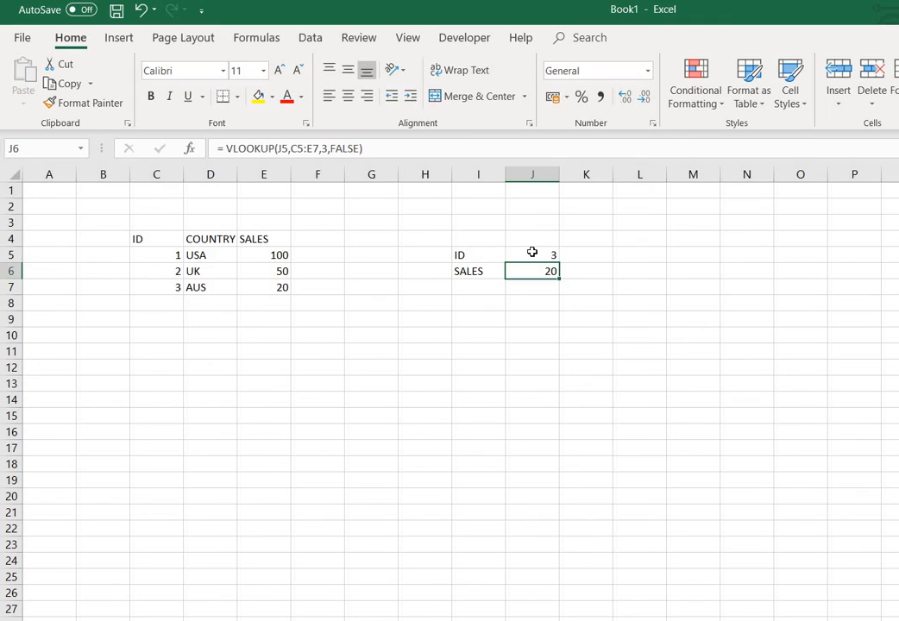